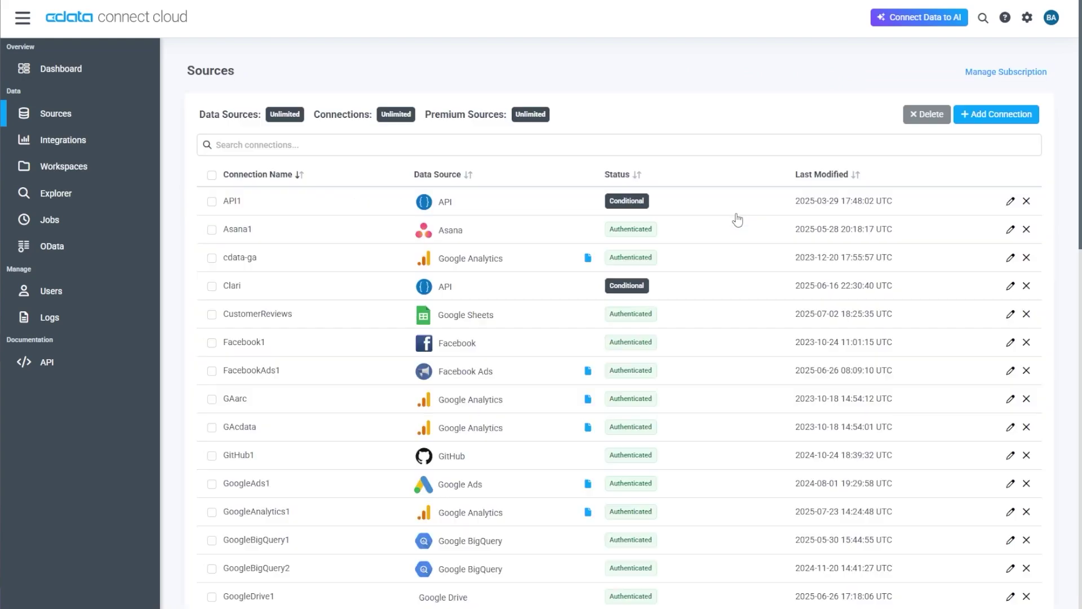
# Start adding a connection and browse the catalogue of available data sources.
pyautogui.click(984, 120)
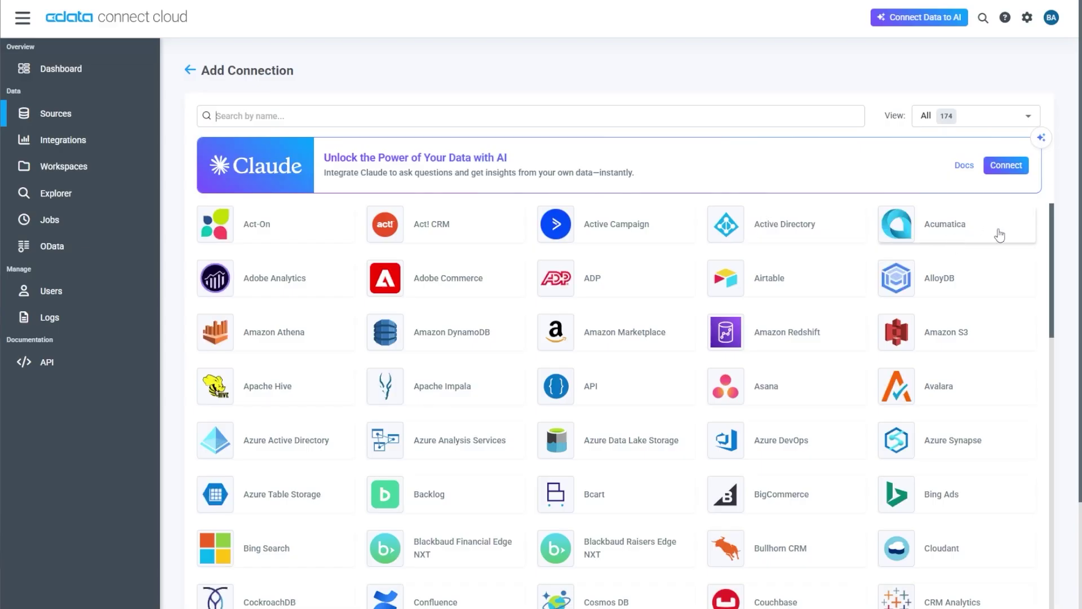
pyautogui.moveTo(1055, 226); pyautogui.dragTo(1078, 571)
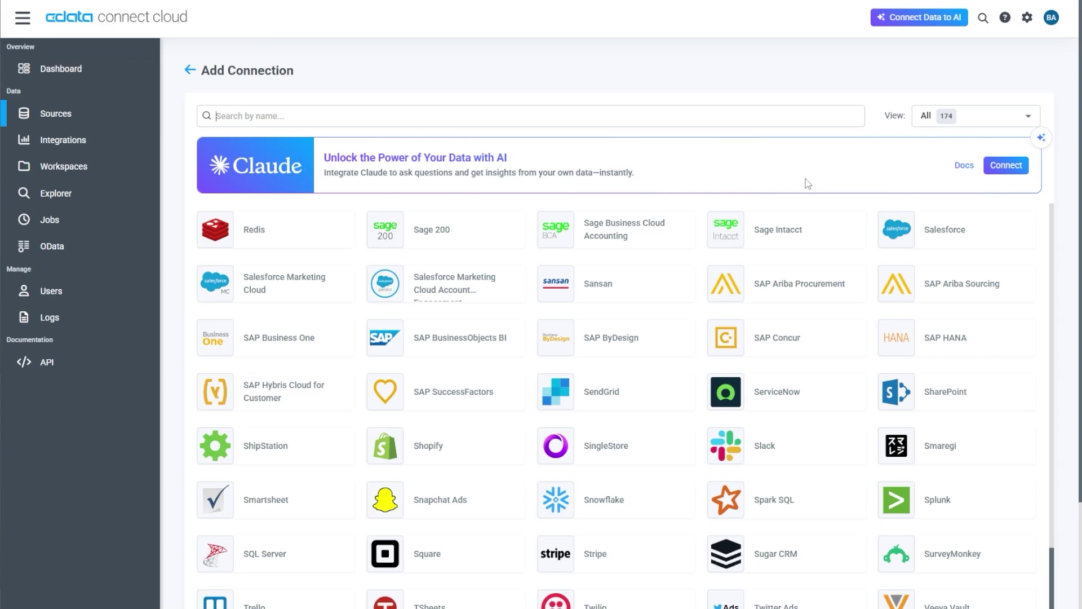
# Browse the available integrations, open the Claude connection details and copy the remote MCP server URL.
pyautogui.click(93, 141)
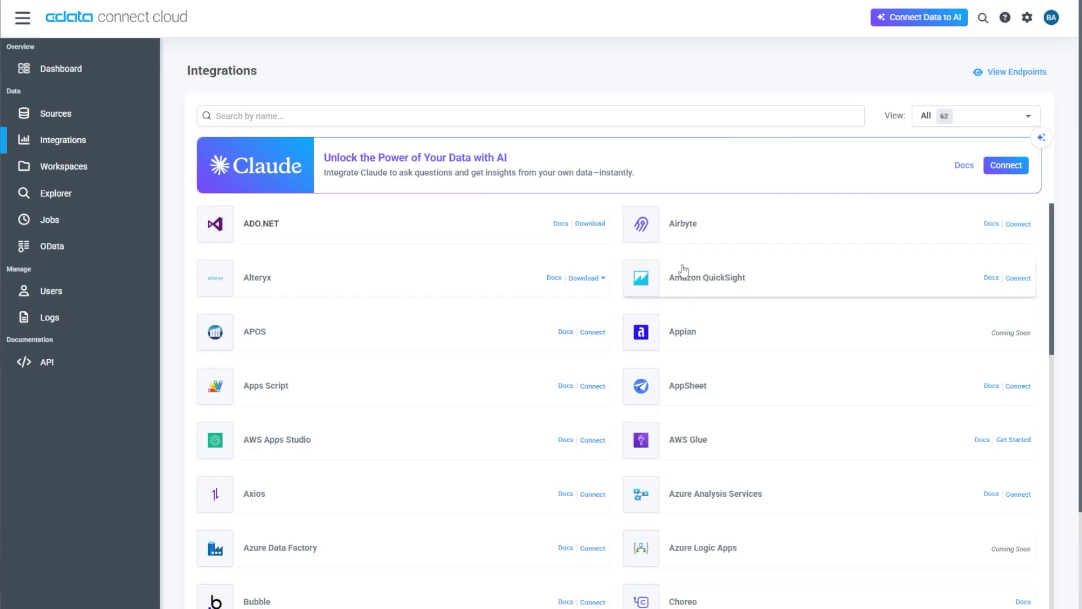
pyautogui.scroll(-4, 693, 283)
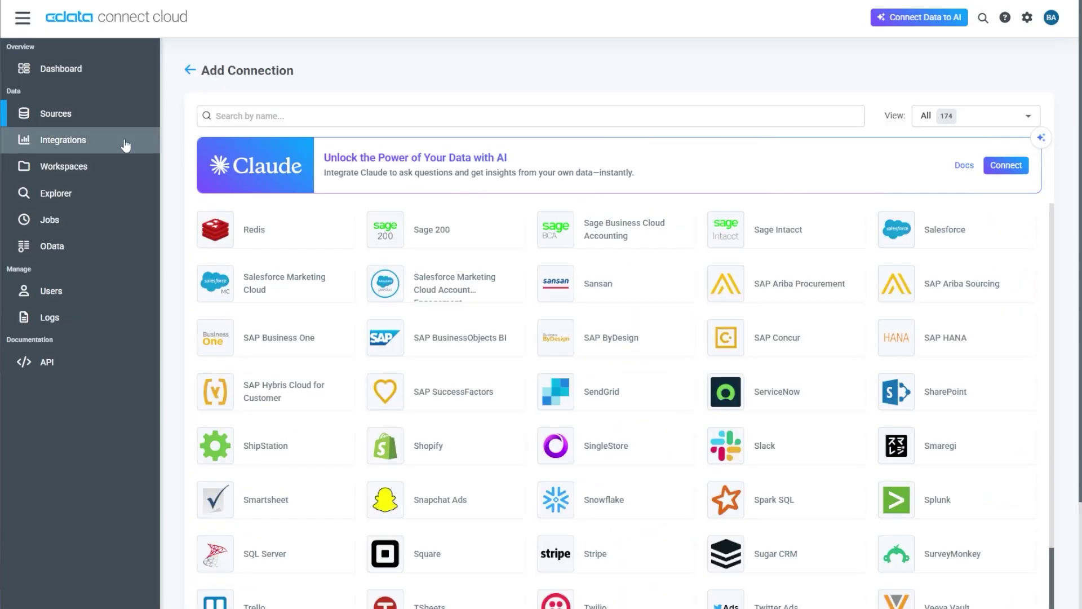
pyautogui.click(150, 149)
pyautogui.scroll(-5, 671, 271)
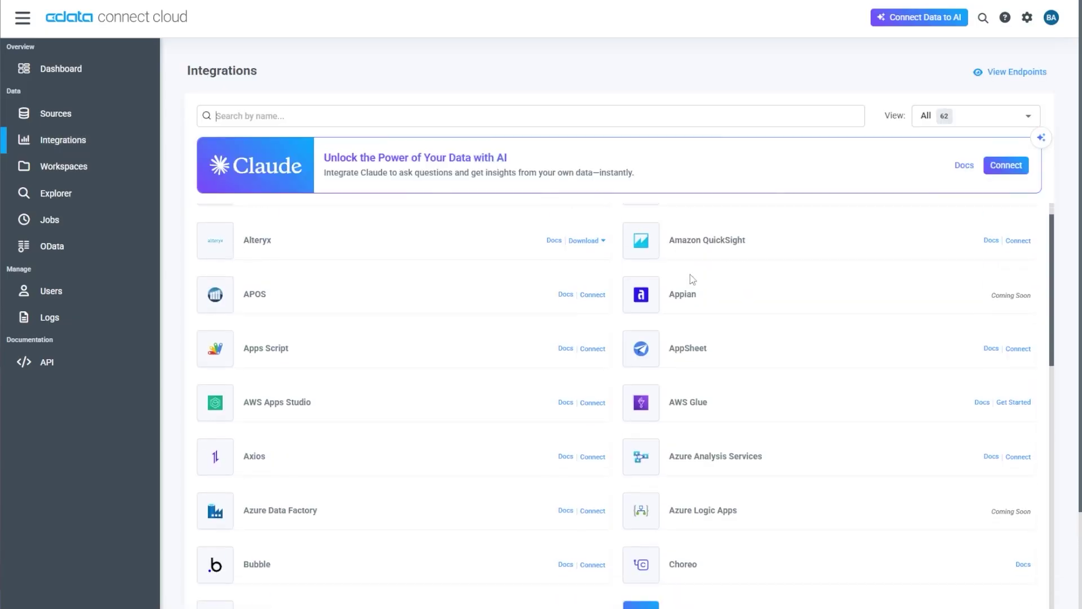
pyautogui.scroll(-3, 683, 329)
pyautogui.scroll(2, 683, 329)
pyautogui.click(1005, 165)
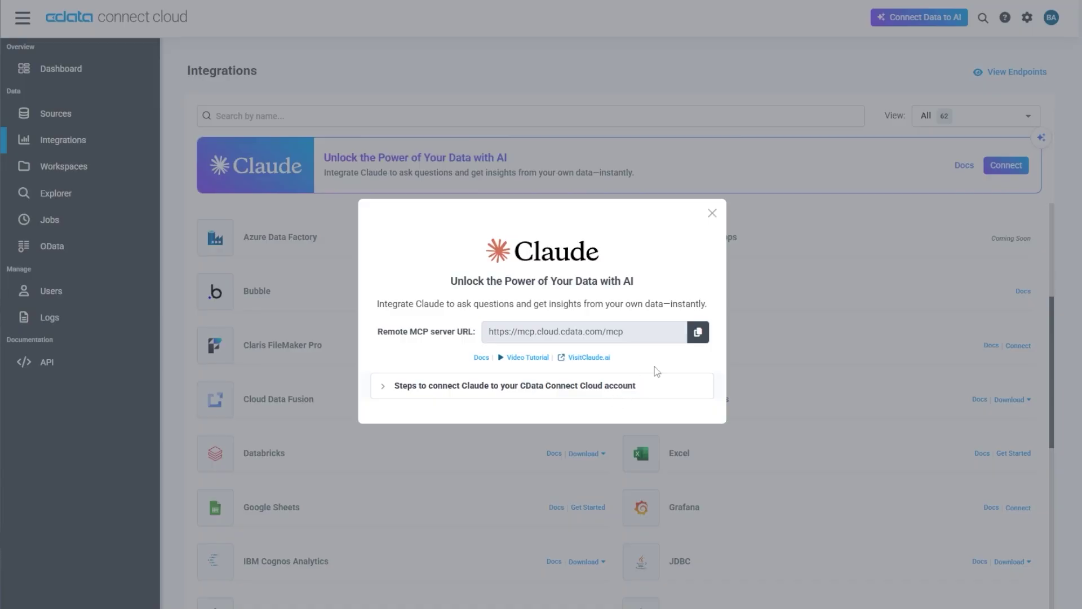
pyautogui.click(698, 334)
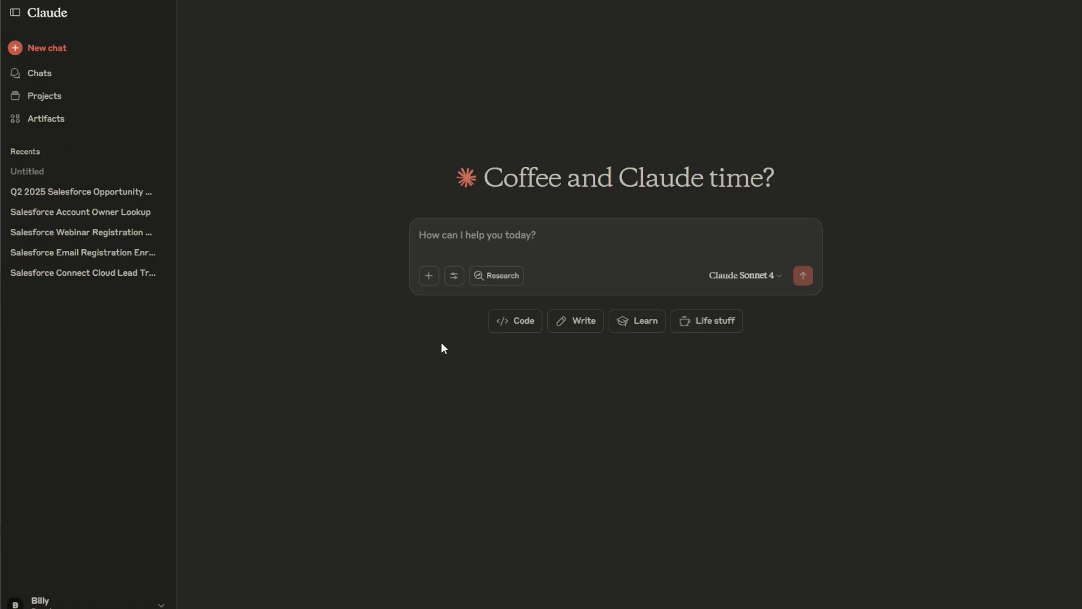
# Switch to Claude and inspect the list of tools offered by the data connector for a chat.
pyautogui.click(454, 276)
pyautogui.click(508, 466)
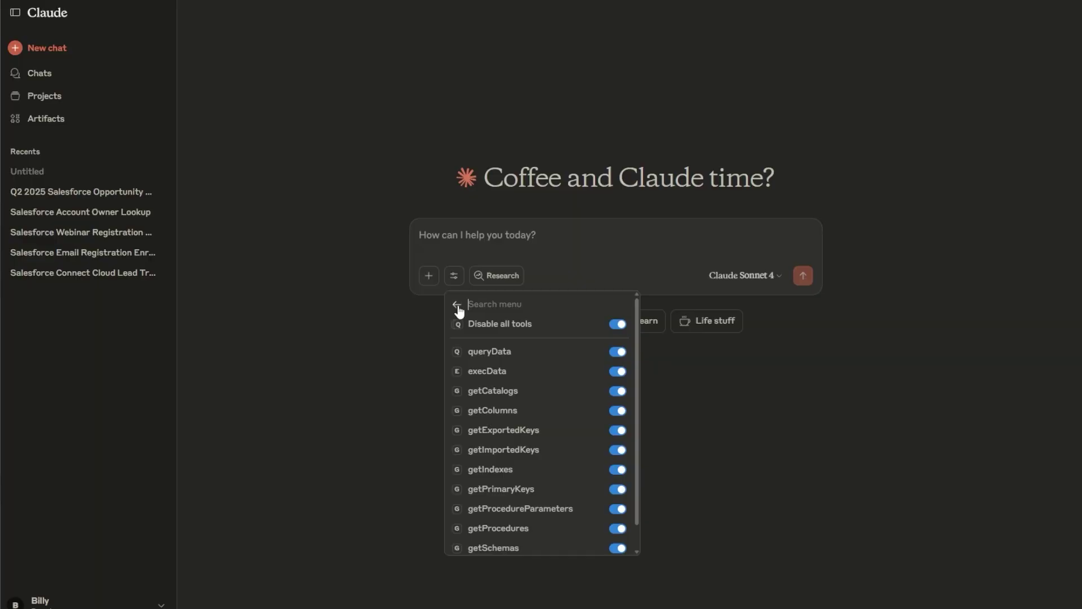
pyautogui.click(457, 307)
pyautogui.press('Escape')
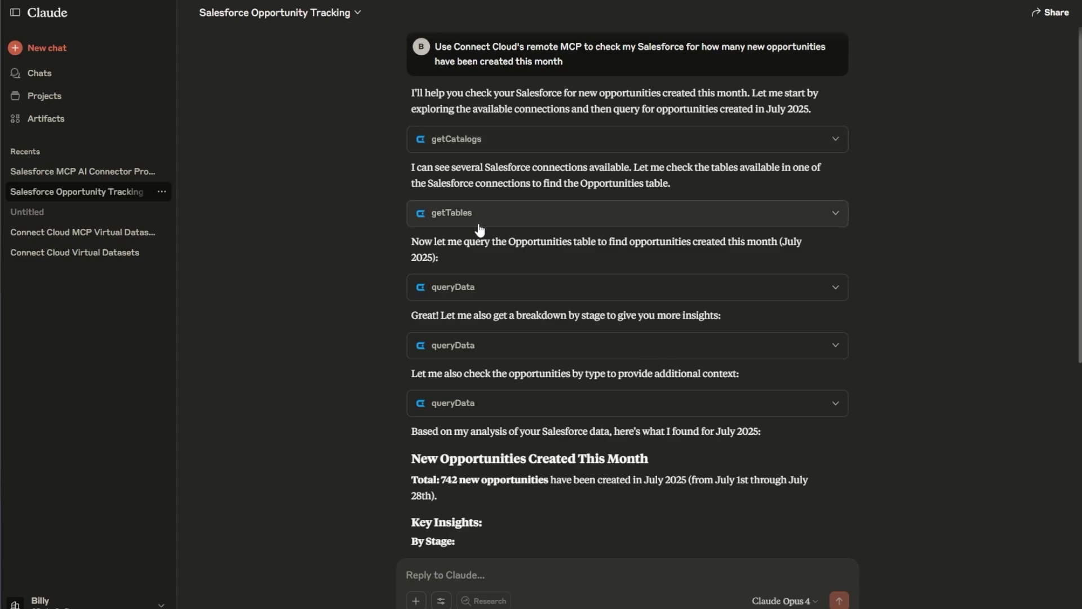
# Read through the Salesforce Opportunity Tracking chat, covering its tool calls and the breakdowns by stage, type and timeline.
pyautogui.scroll(-1, 509, 235)
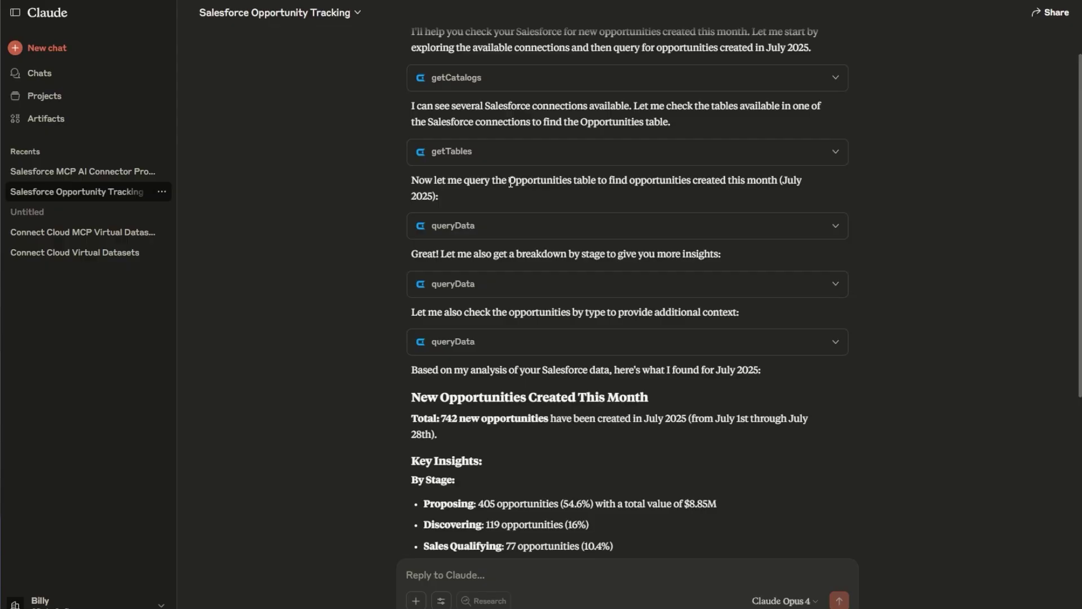
pyautogui.scroll(-1, 531, 228)
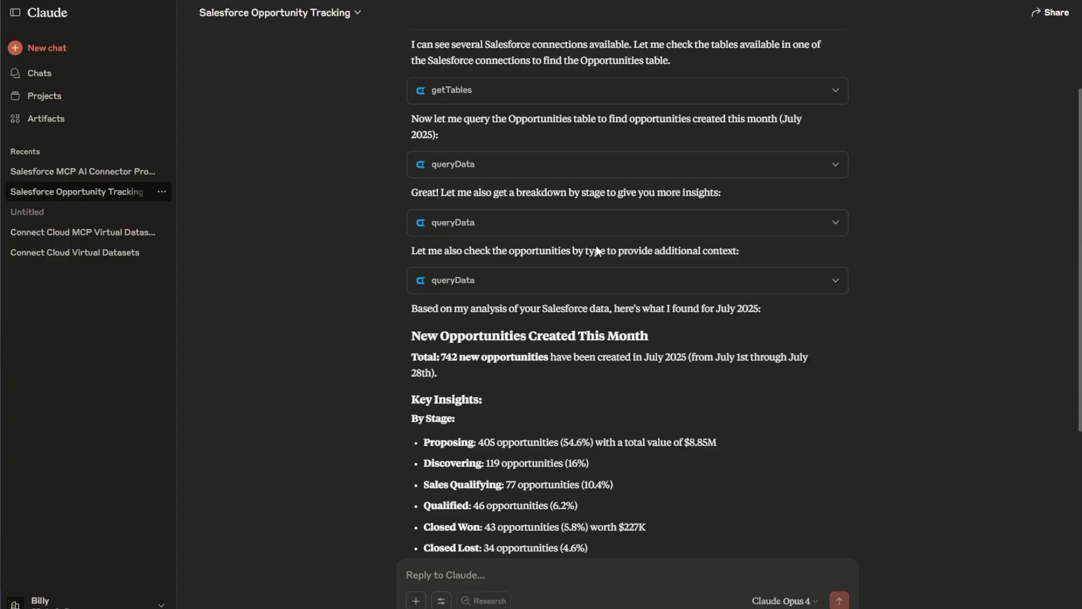
pyautogui.scroll(-3, 597, 251)
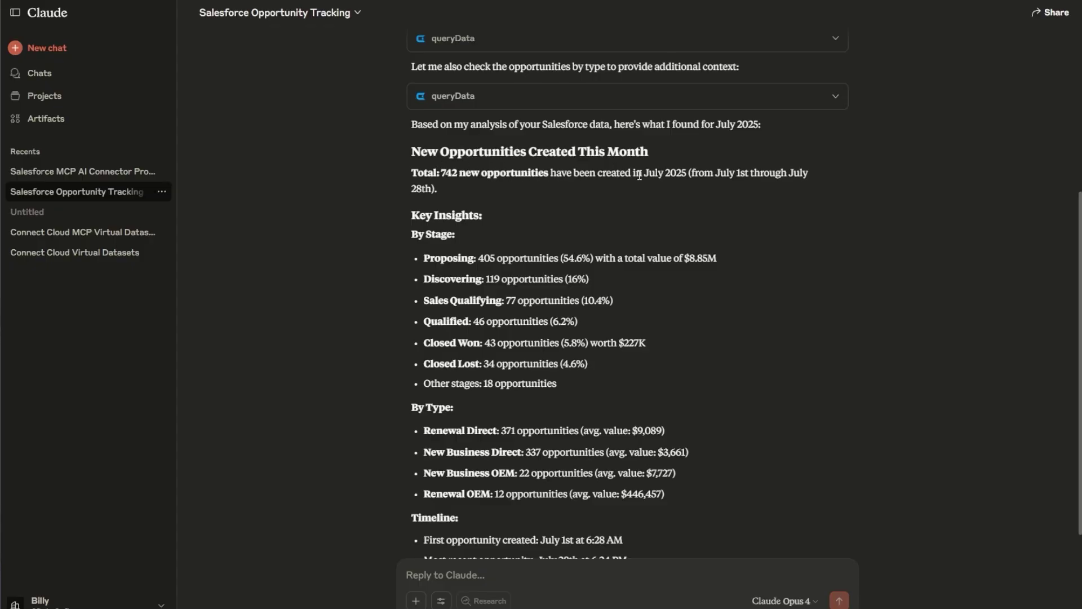
pyautogui.scroll(-2, 639, 174)
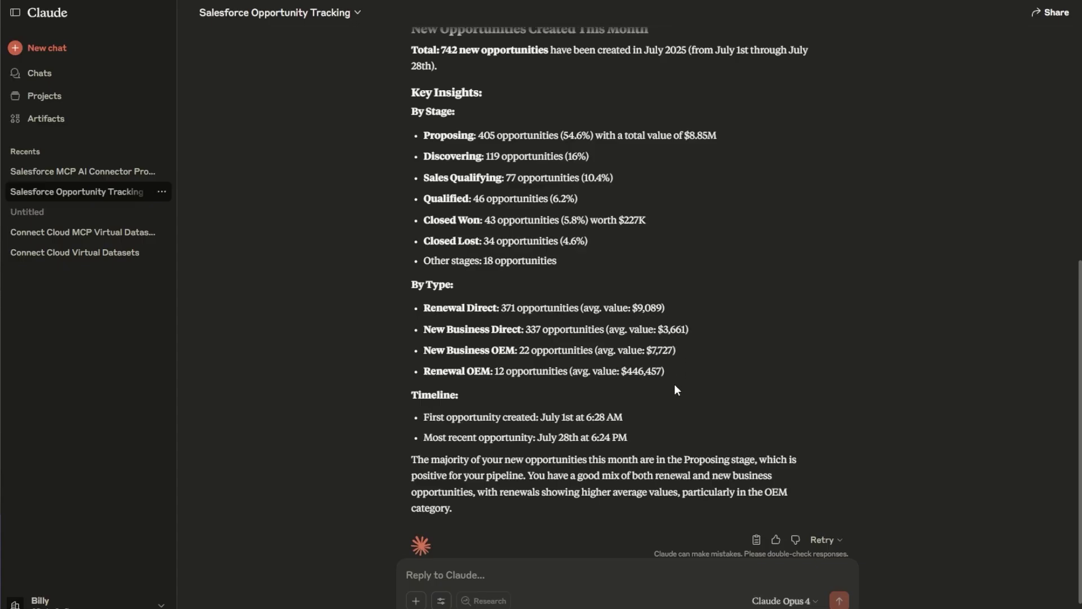
pyautogui.scroll(-1, 674, 384)
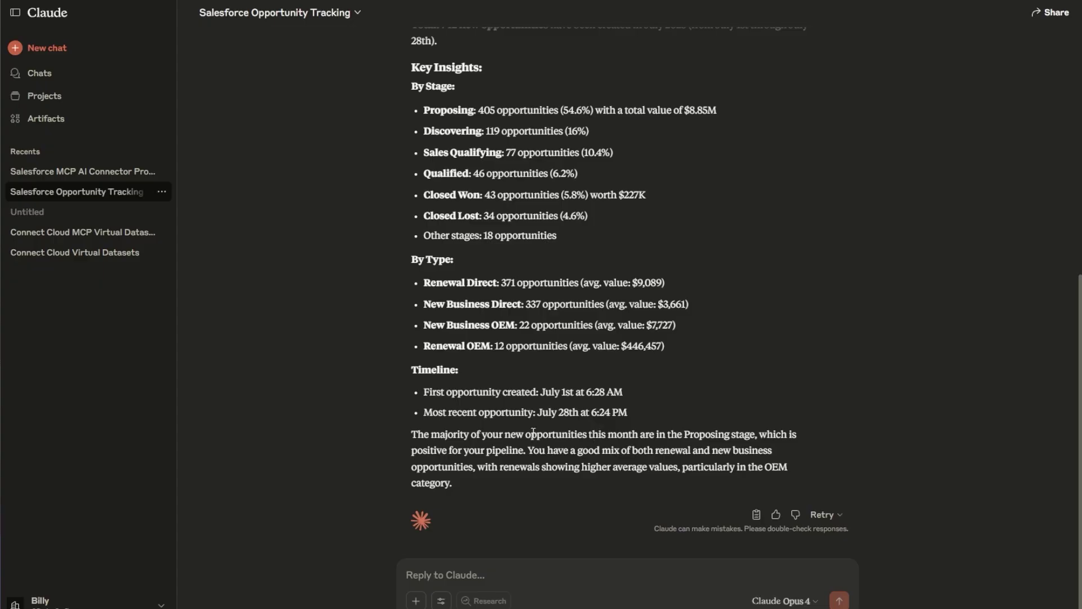
pyautogui.scroll(8, 506, 451)
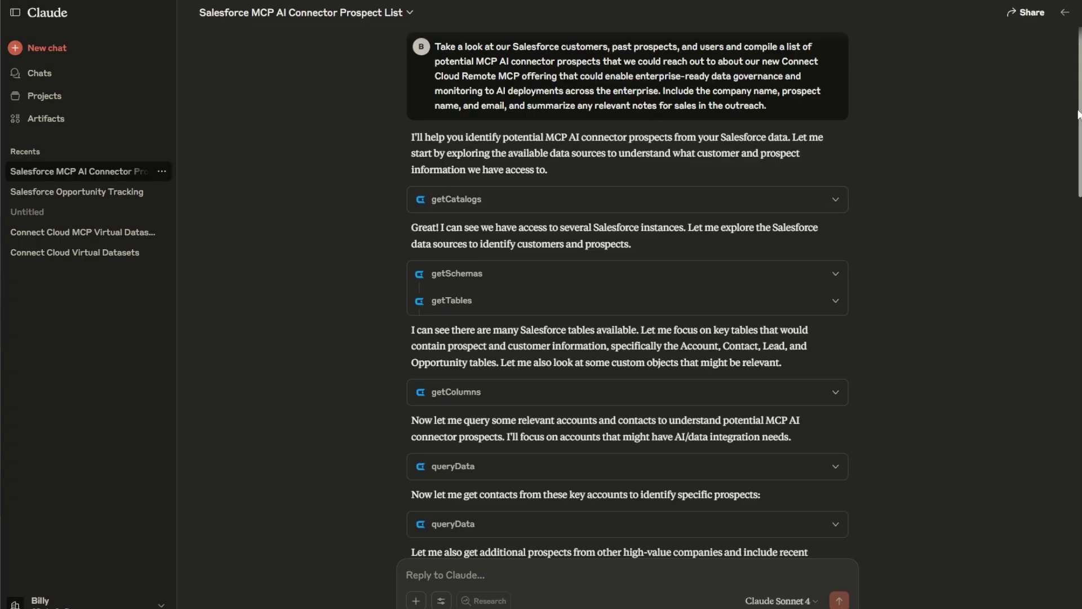
# Review the Salesforce MCP AI Connector Prospect List chat, including the queries, the compiled document and the follow-up on stronger sales notes.
pyautogui.scroll(-2, 1077, 113)
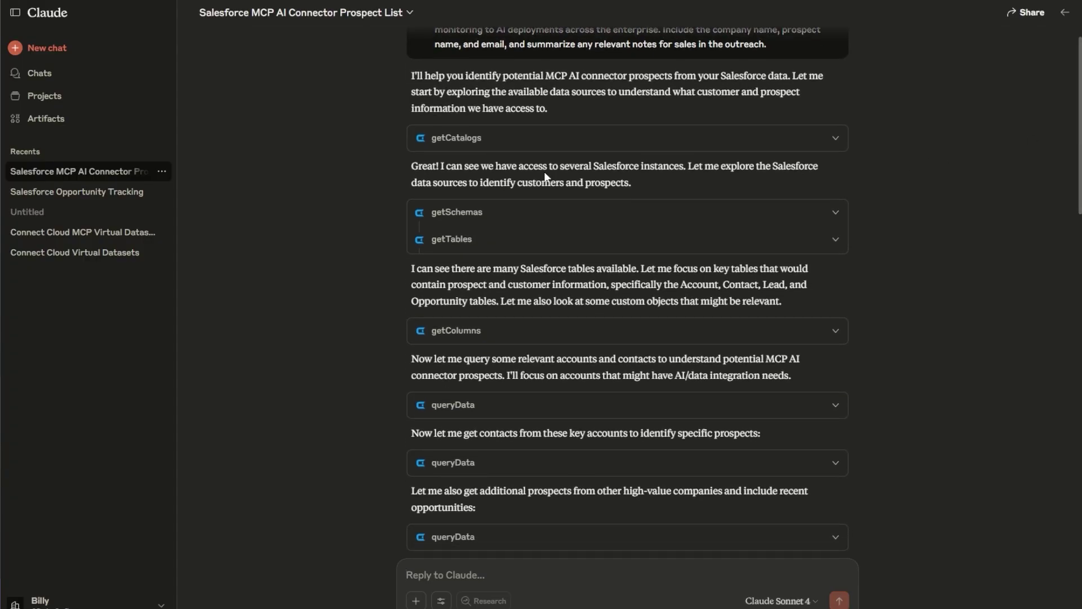
pyautogui.scroll(-1, 450, 147)
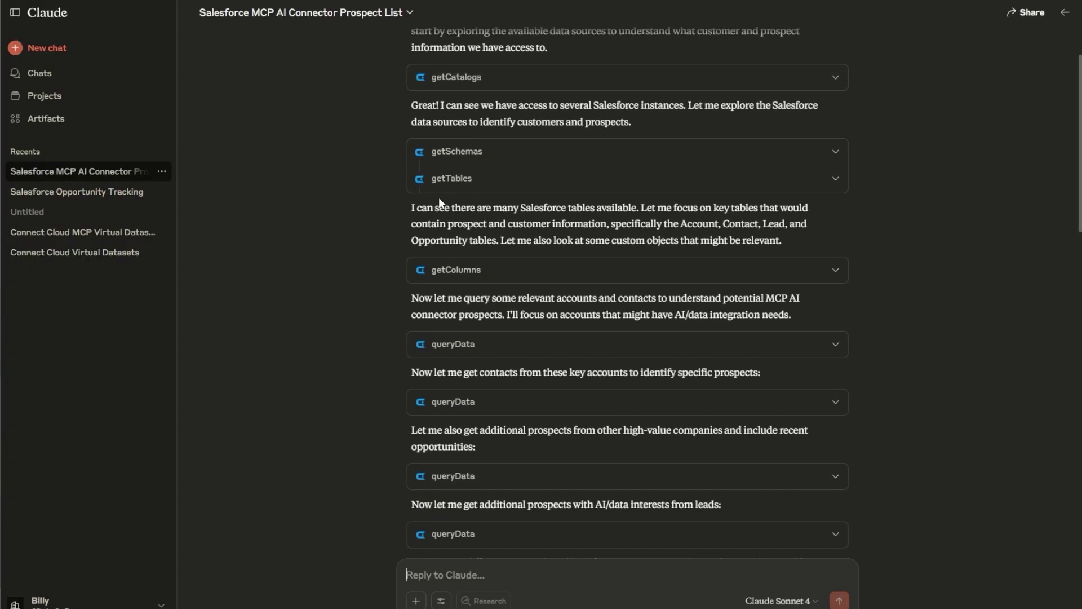
pyautogui.scroll(-3, 465, 228)
pyautogui.scroll(-1, 479, 260)
pyautogui.scroll(-1, 551, 337)
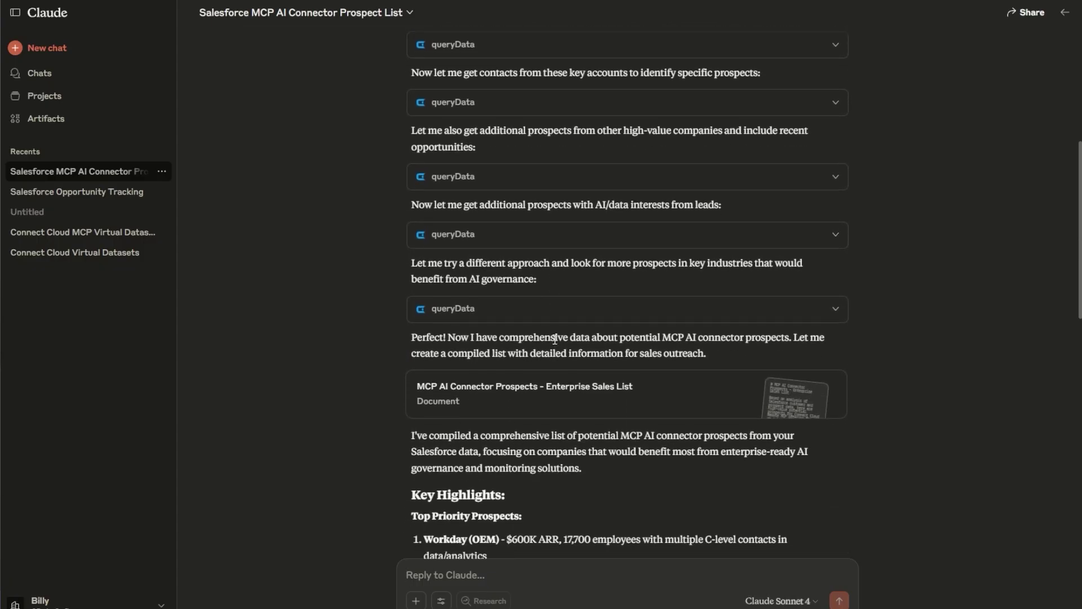
pyautogui.scroll(1, 555, 338)
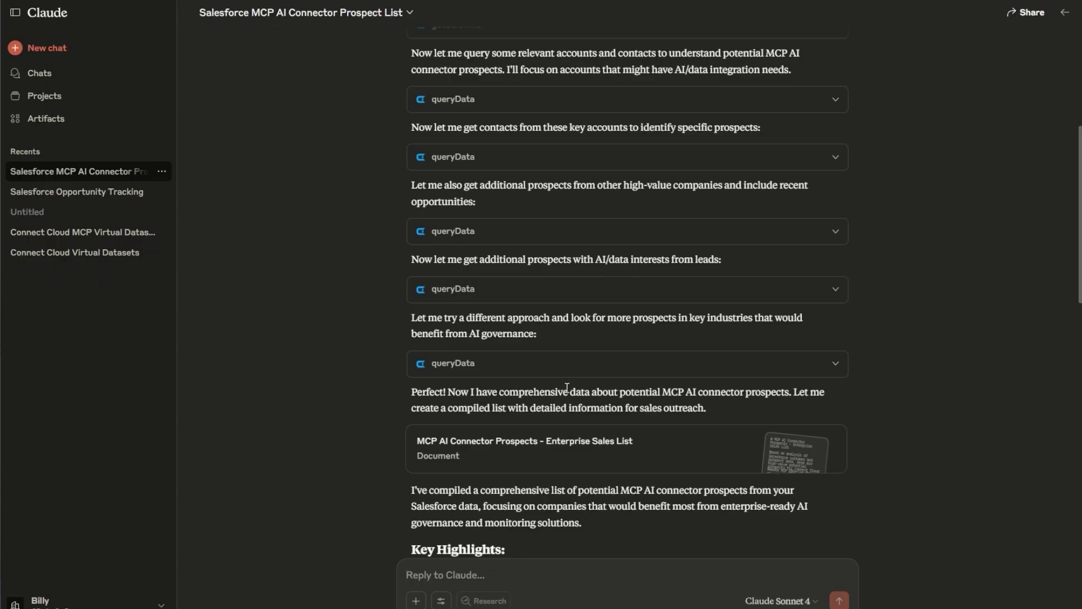
pyautogui.scroll(-10, 620, 372)
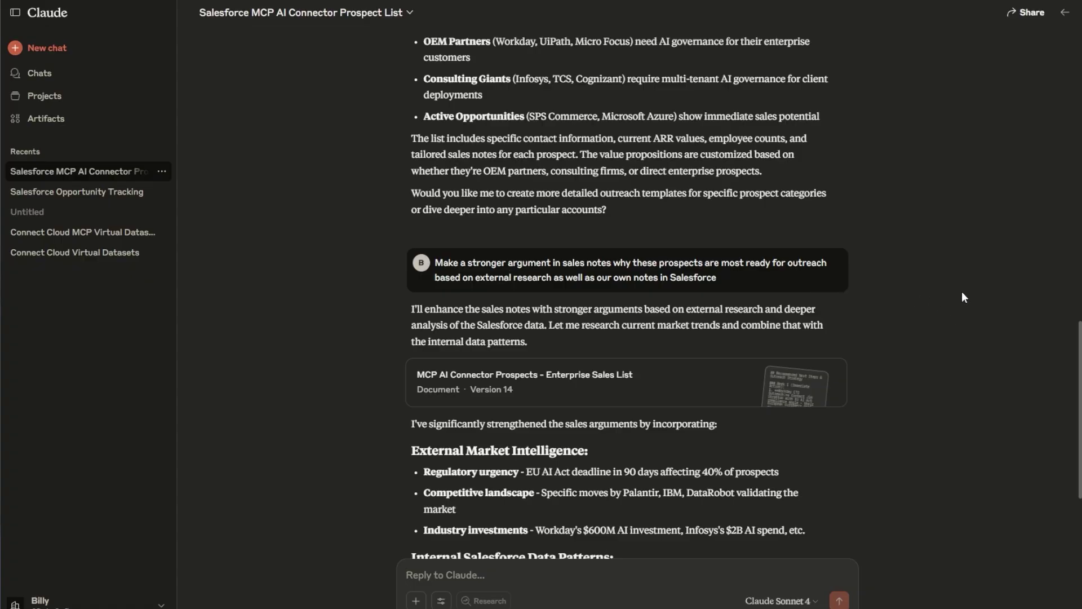
pyautogui.scroll(-1, 947, 322)
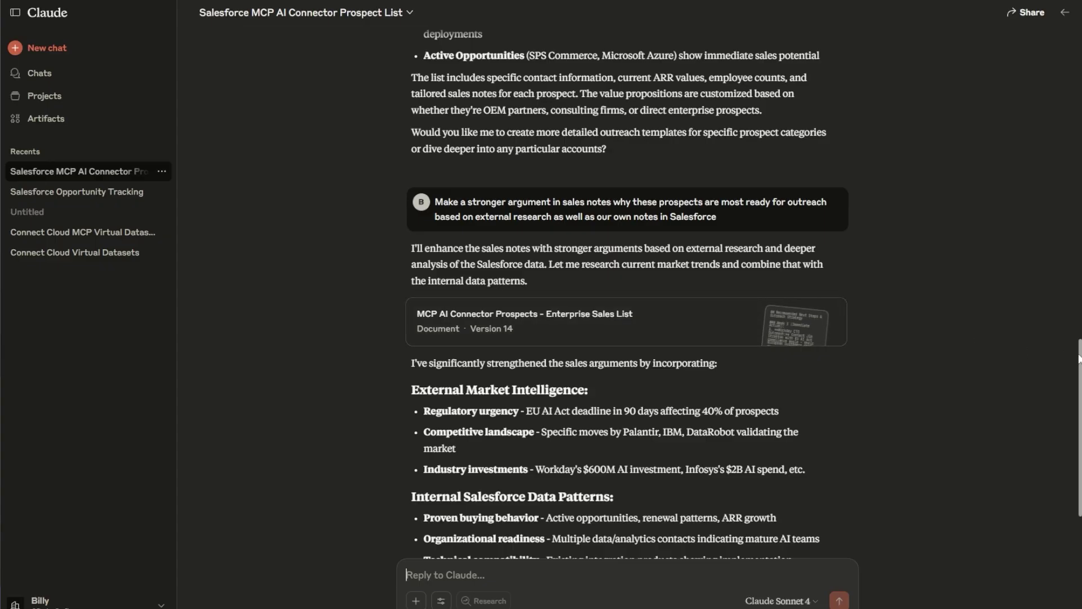
pyautogui.scroll(-1, 1079, 366)
pyautogui.scroll(-1, 1079, 369)
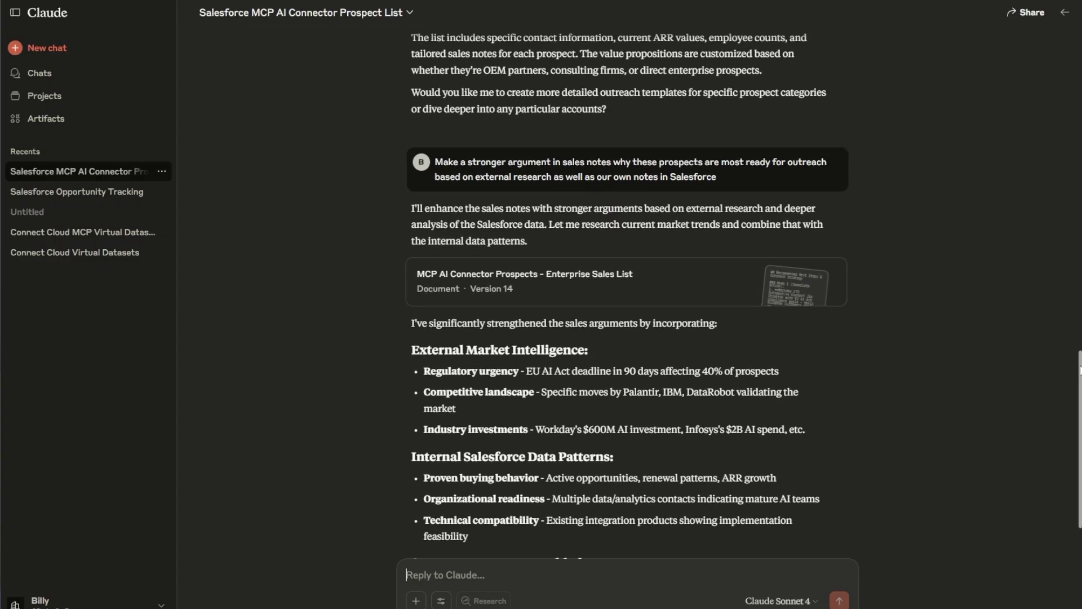
pyautogui.scroll(1, 1077, 370)
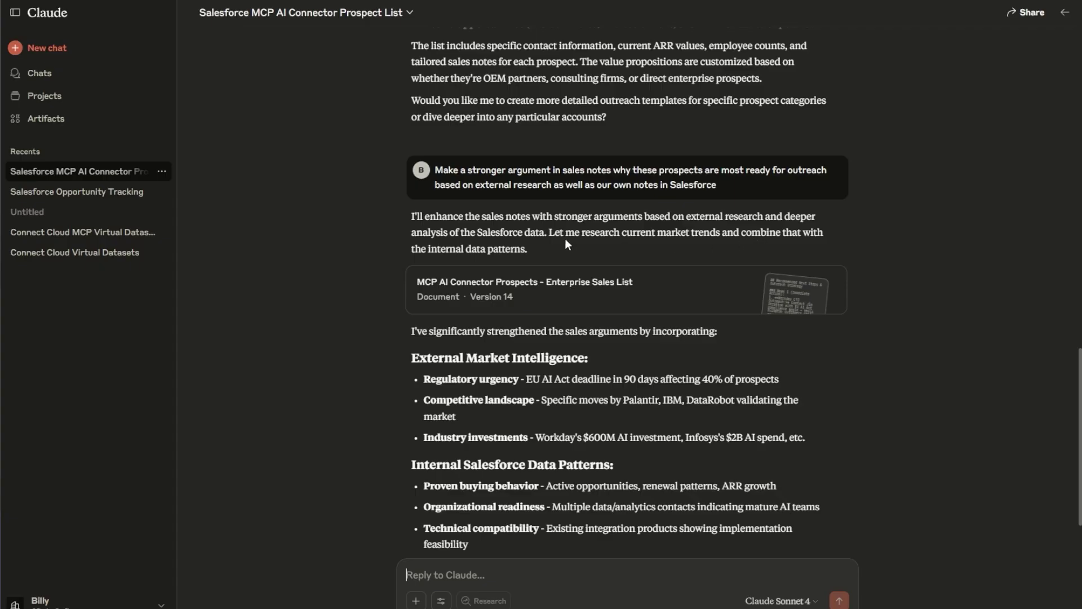
# Start a new, empty chat.
pyautogui.click(40, 48)
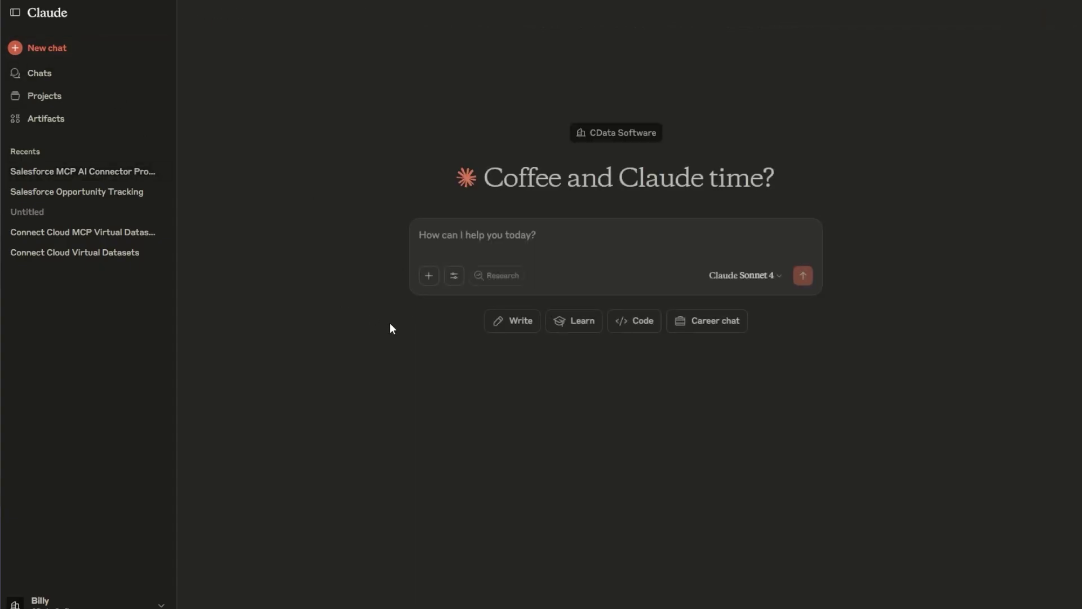